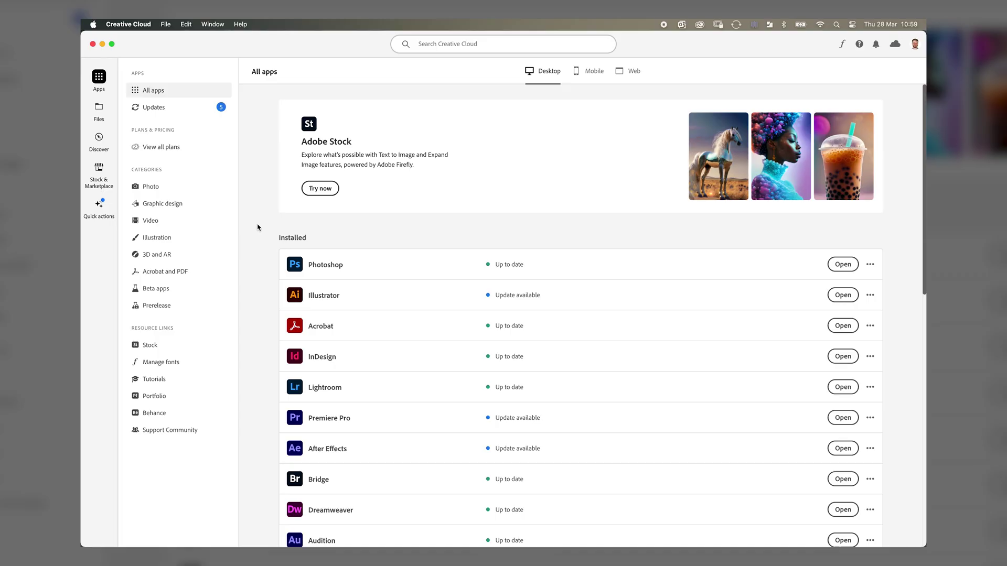
Scroll down through the All apps list of installed Creative Cloud apps.
scroll(257, 227, down, 2)
scroll(257, 227, down, 10)
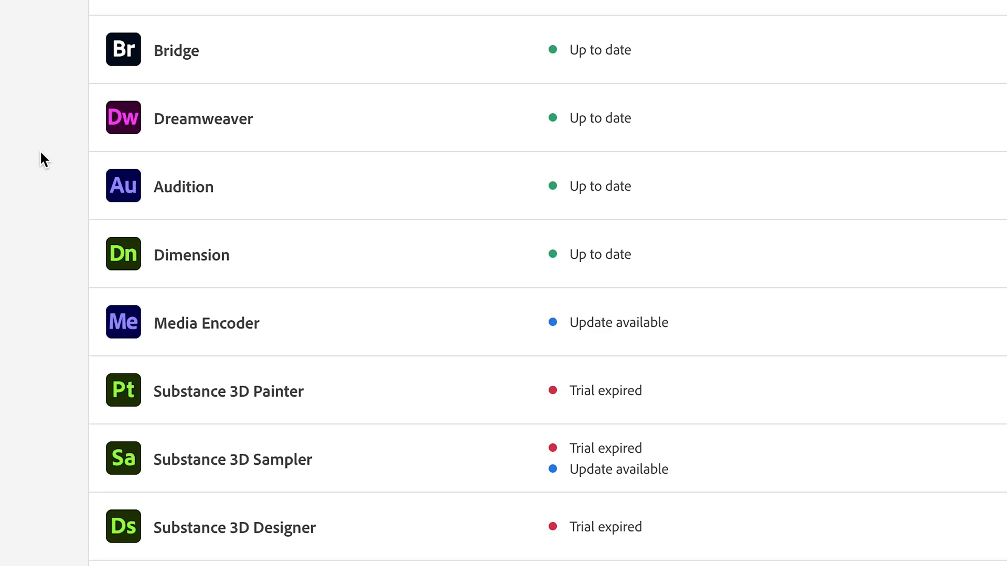
scroll(40, 153, down, 7)
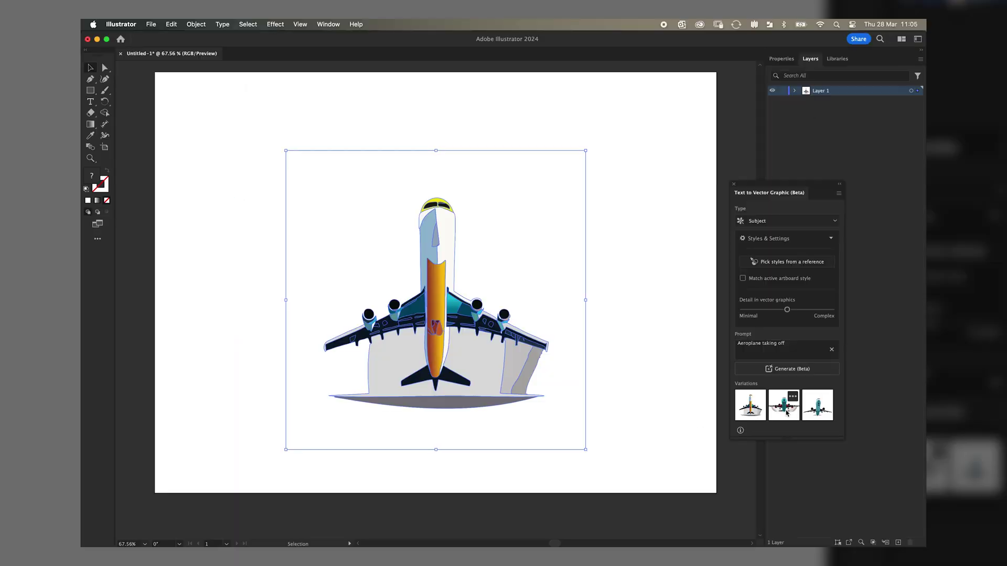
Place the second, then the third, aeroplane variation on the Illustrator artboard.
click(686, 445)
click(815, 407)
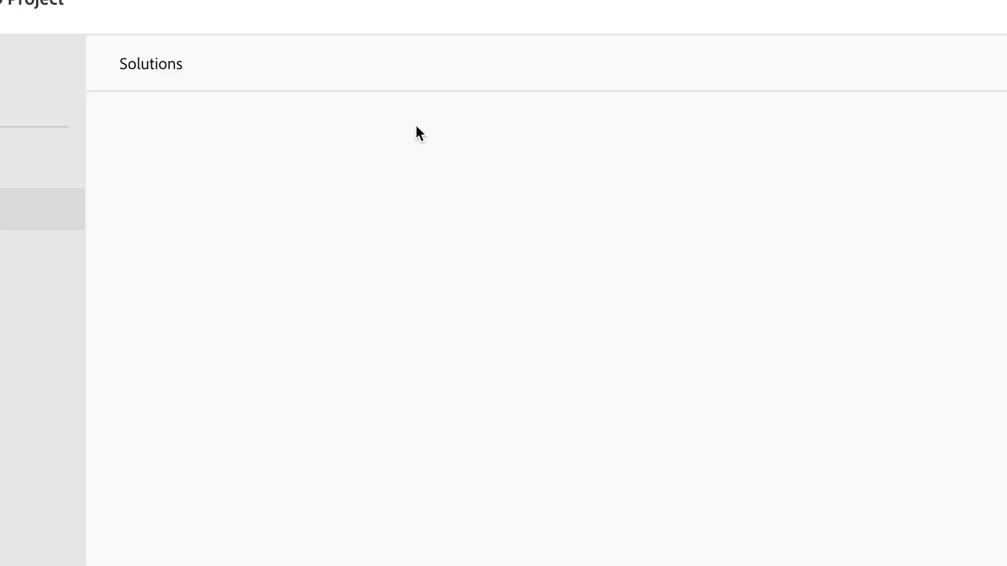
scroll(894, 274, down, 4)
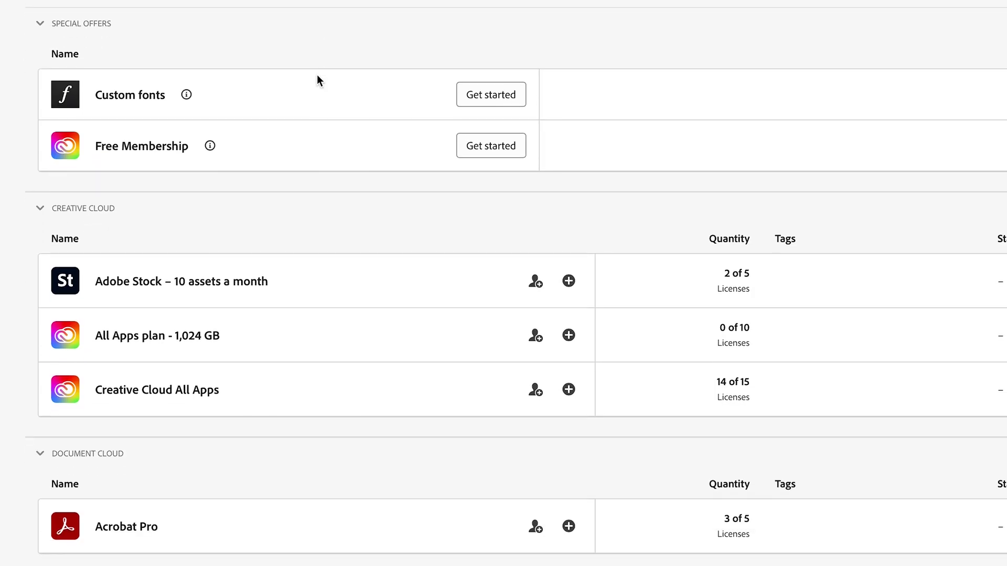
scroll(316, 80, down, 1)
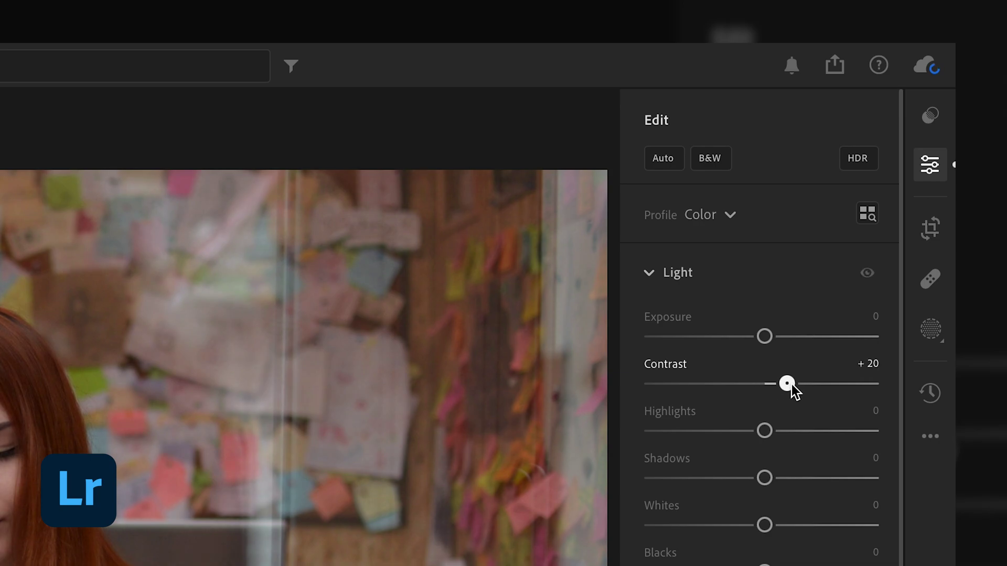
Raise contrast, lower the red curve's shadows, add a slight vignette and brighten the masked face.
drag(791, 385, 798, 388)
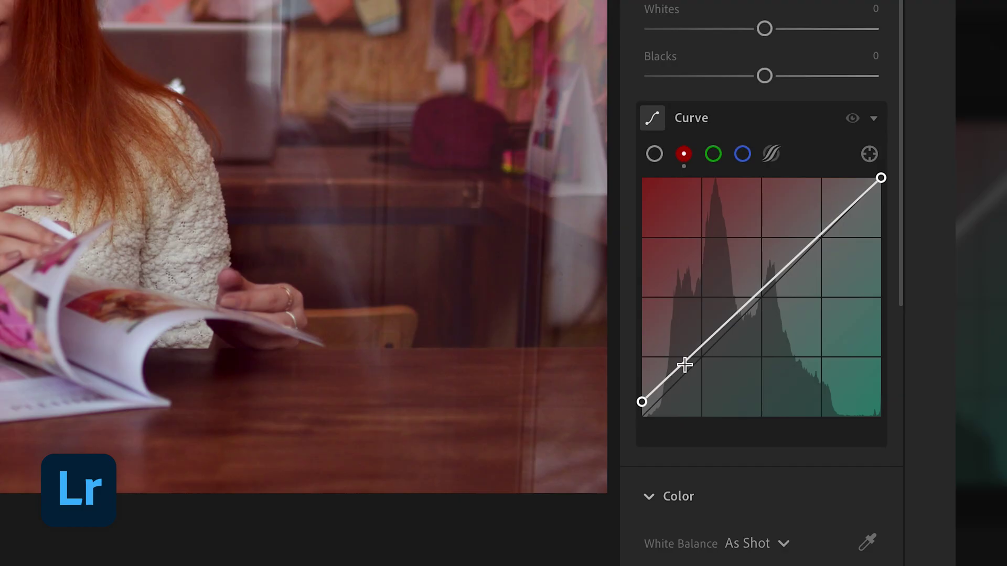
drag(685, 360, 684, 372)
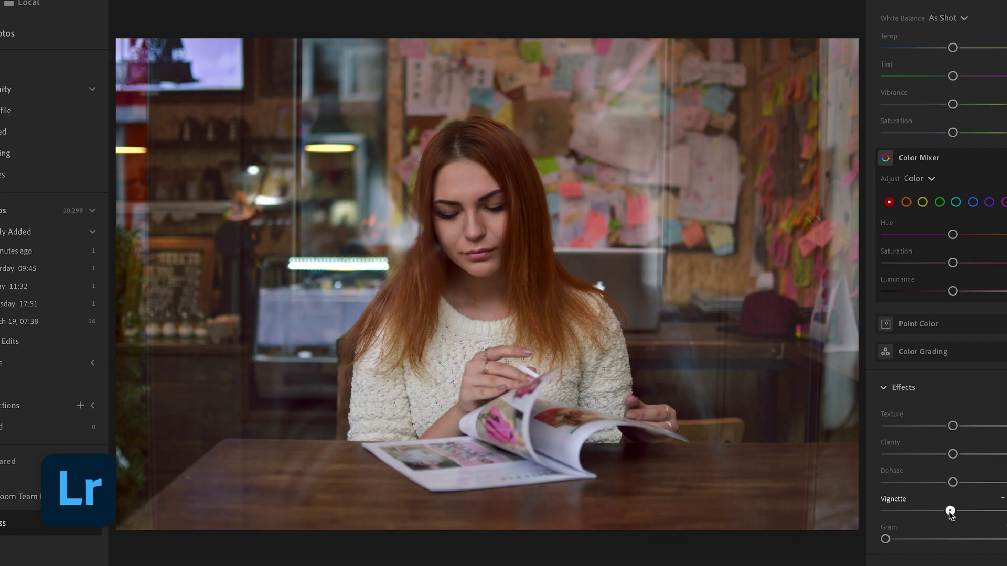
drag(949, 512, 942, 514)
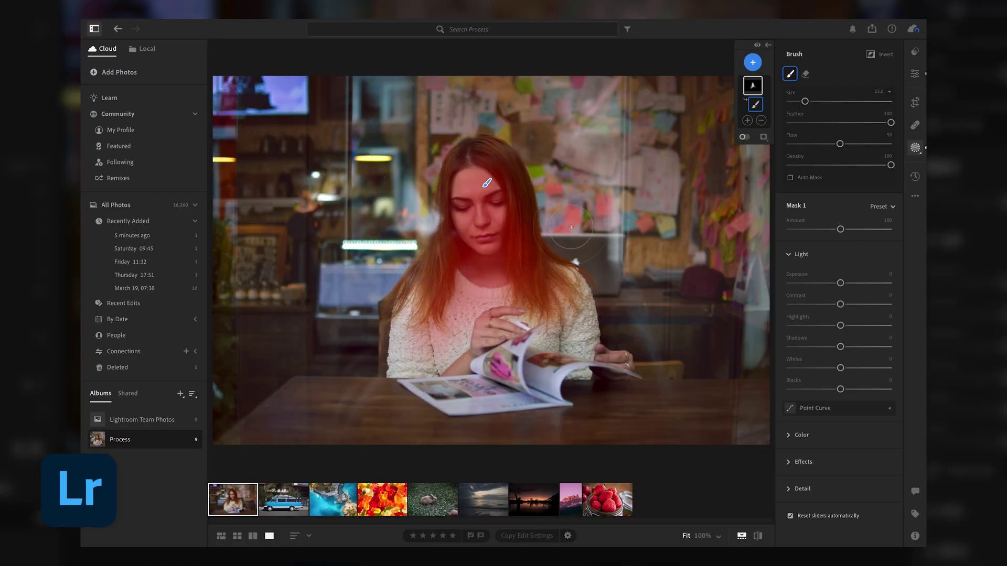
drag(840, 282, 845, 283)
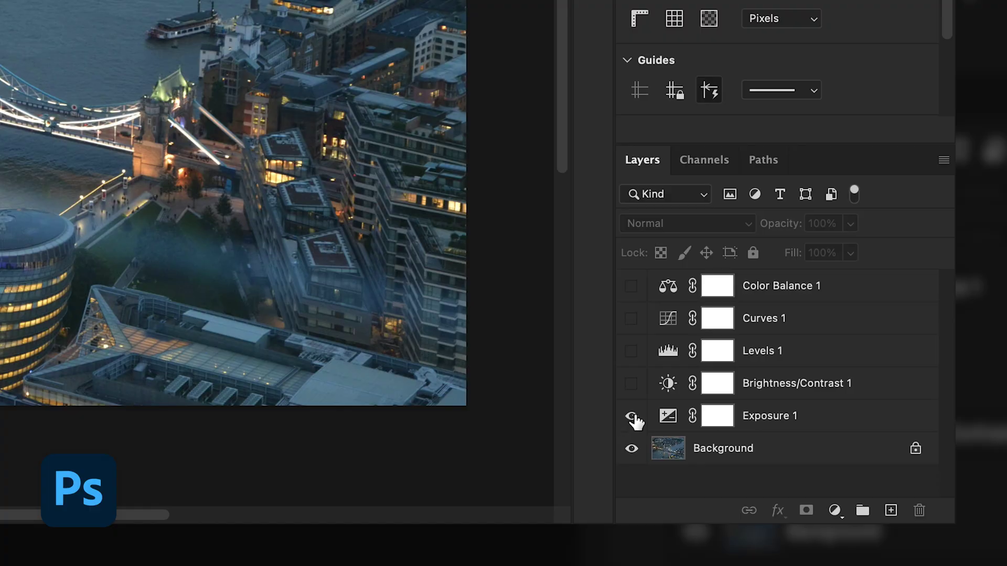
Enable Curves 1 and Color Balance 1, then place an enlarged, repositioned third 'aeroplane taking off' variation.
click(631, 318)
click(631, 285)
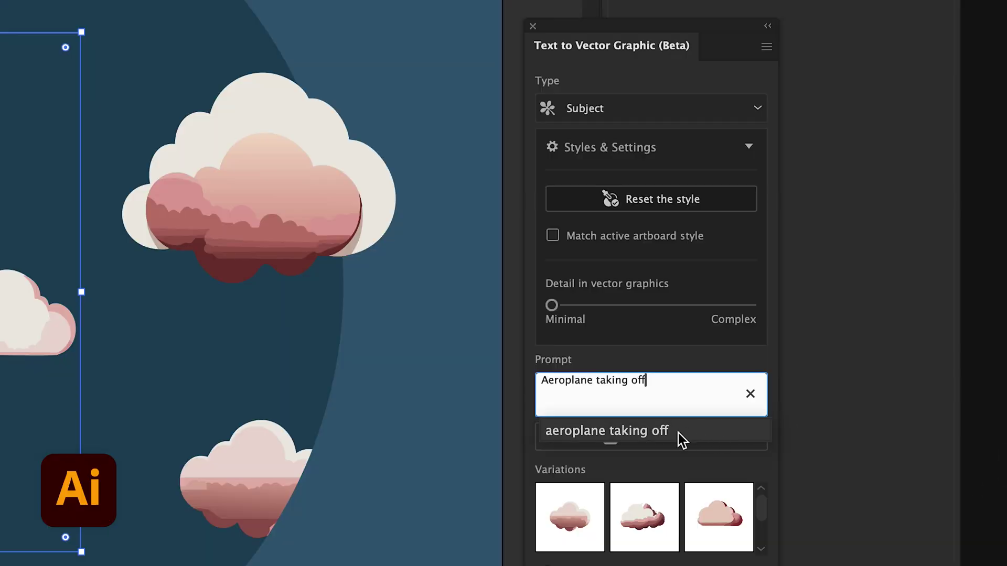
click(678, 433)
click(782, 412)
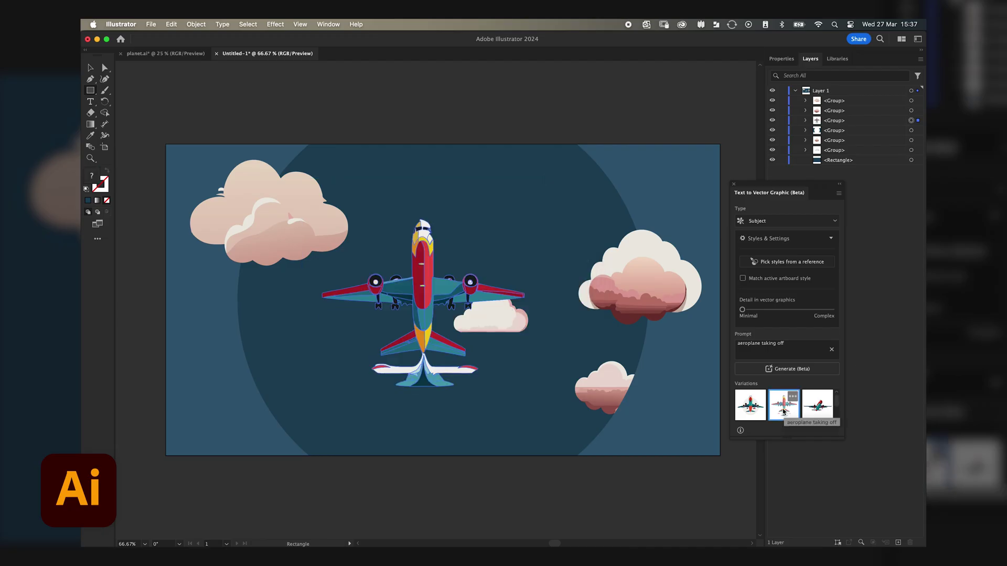
click(814, 411)
drag(545, 299, 684, 299)
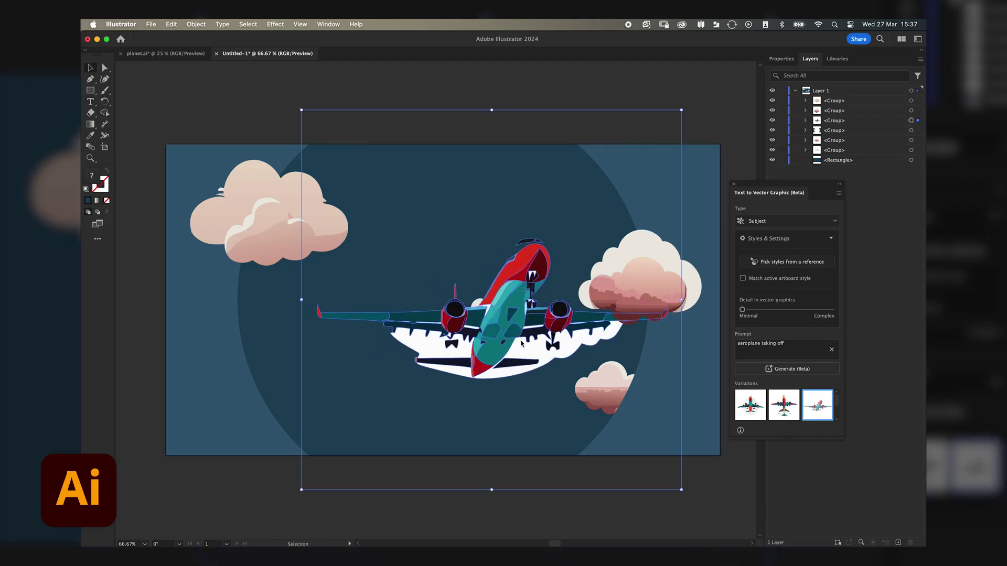
drag(511, 337, 421, 297)
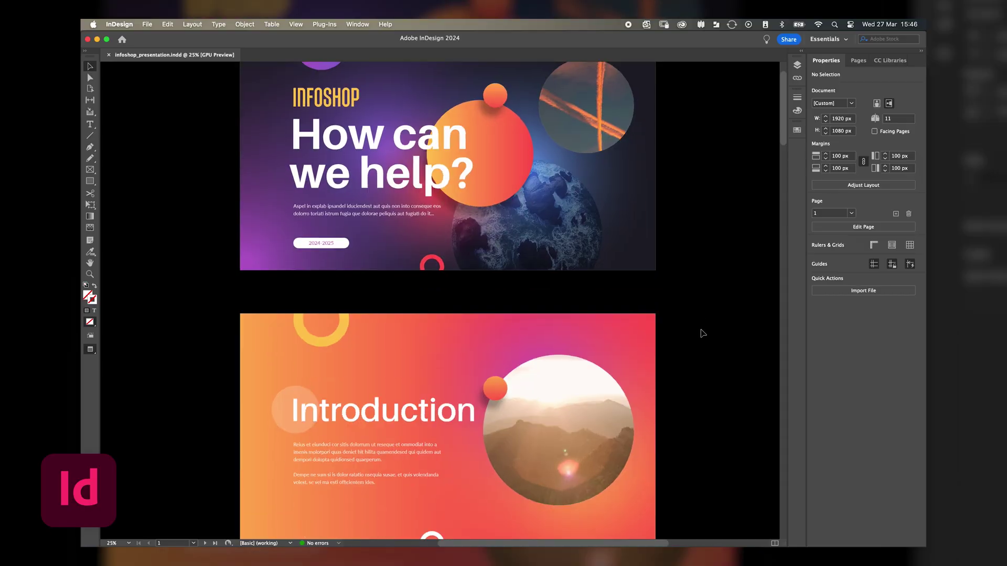
Scroll to the Introduction slide and fill its empty text frame with placeholder text.
scroll(700, 333, down, 10)
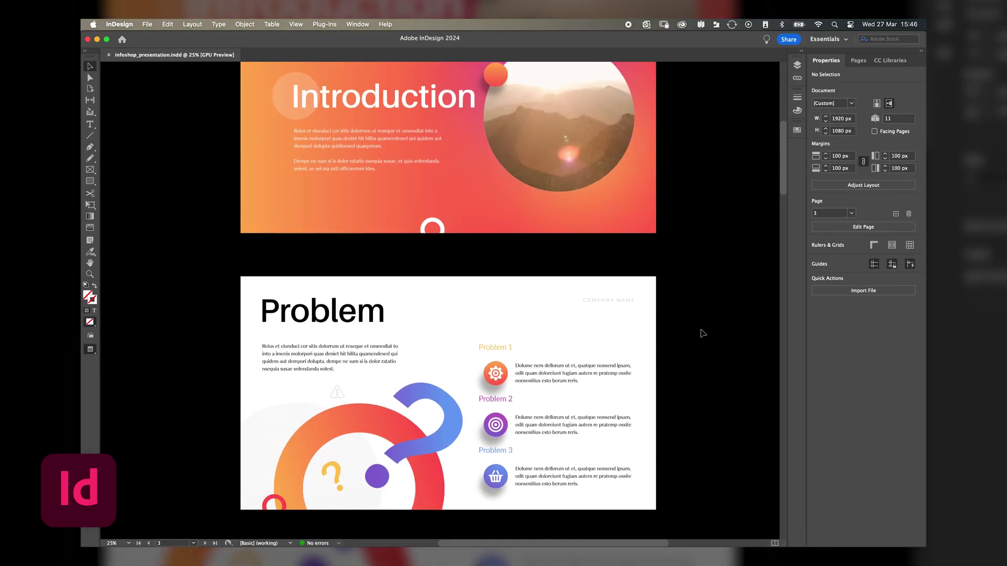
scroll(701, 333, down, 2)
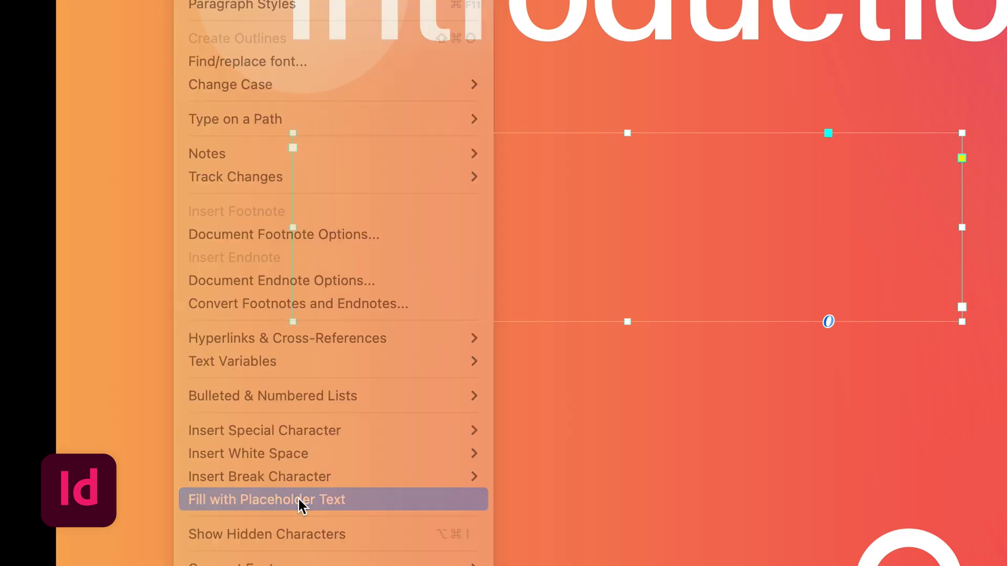
click(299, 498)
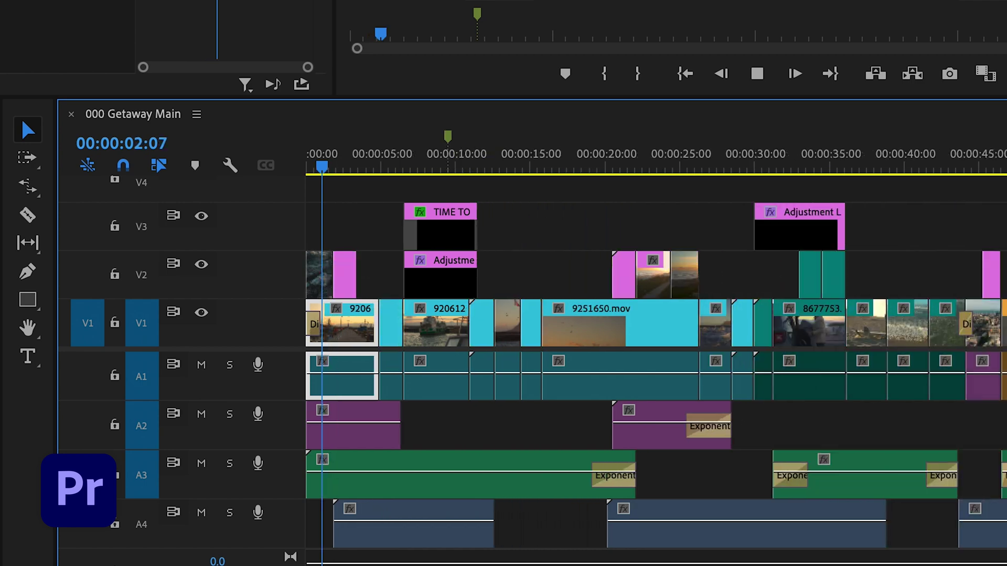
key(minus)
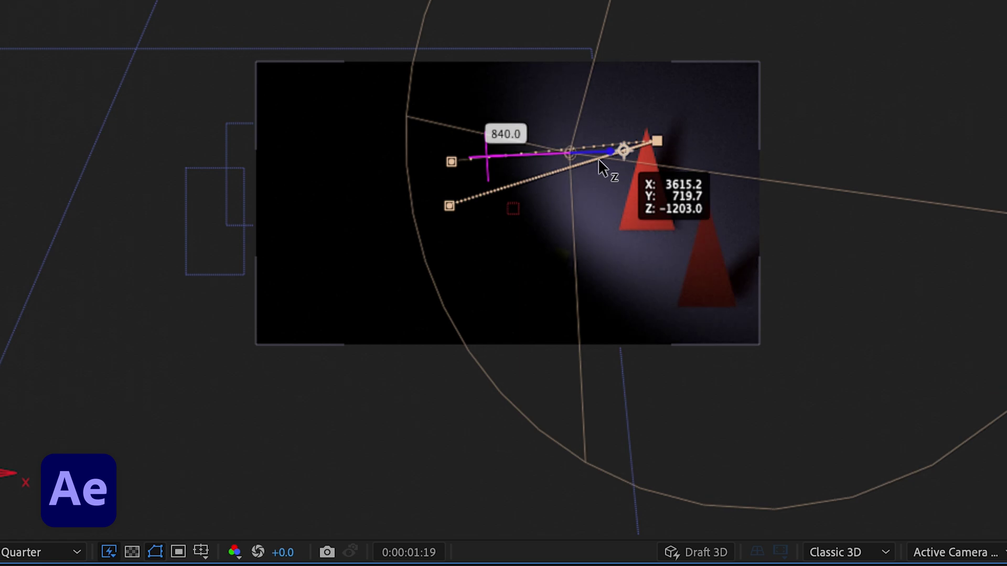
Drag the After Effects scene camera to a new X/Y/Z position.
drag(600, 160, 408, 175)
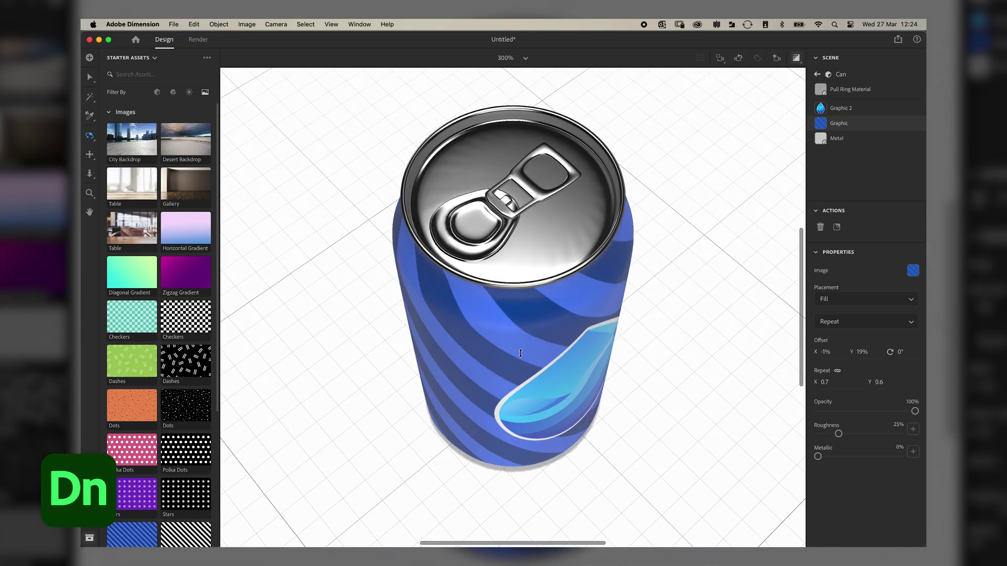
Orbit the camera from the top view to a side view of the blue striped can.
drag(411, 200, 364, 285)
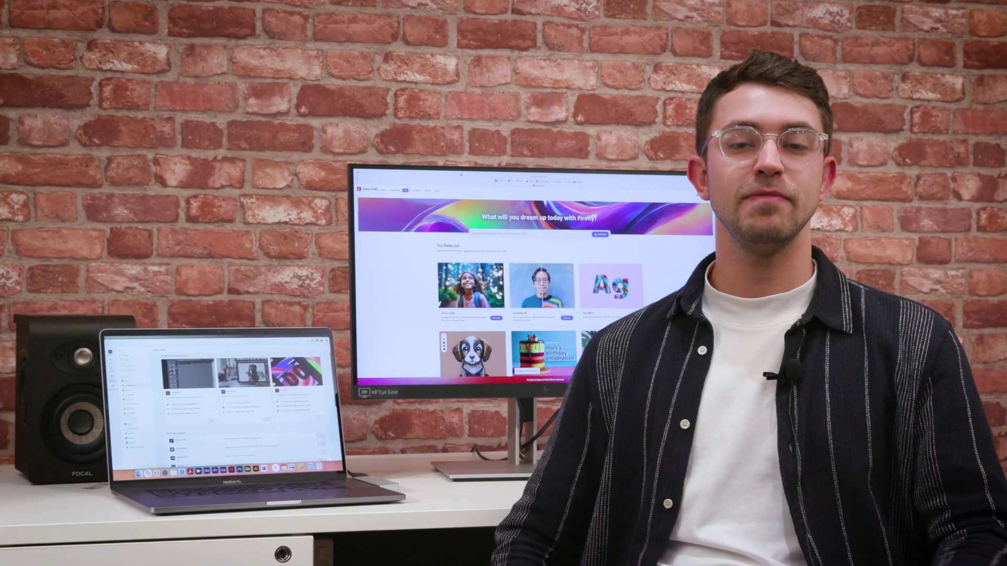
scroll(258, 225, down, 10)
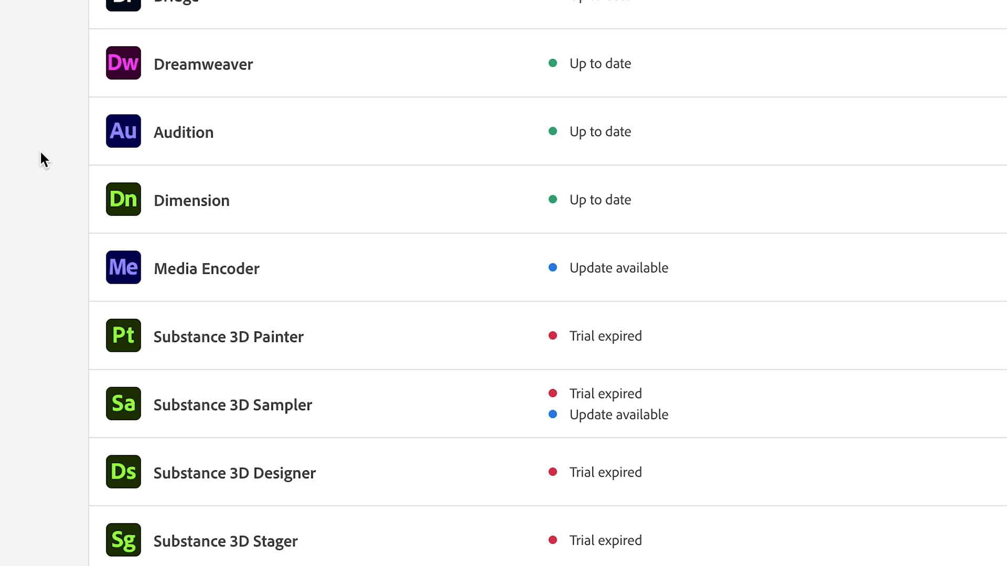
scroll(42, 157, down, 2)
scroll(42, 157, down, 3)
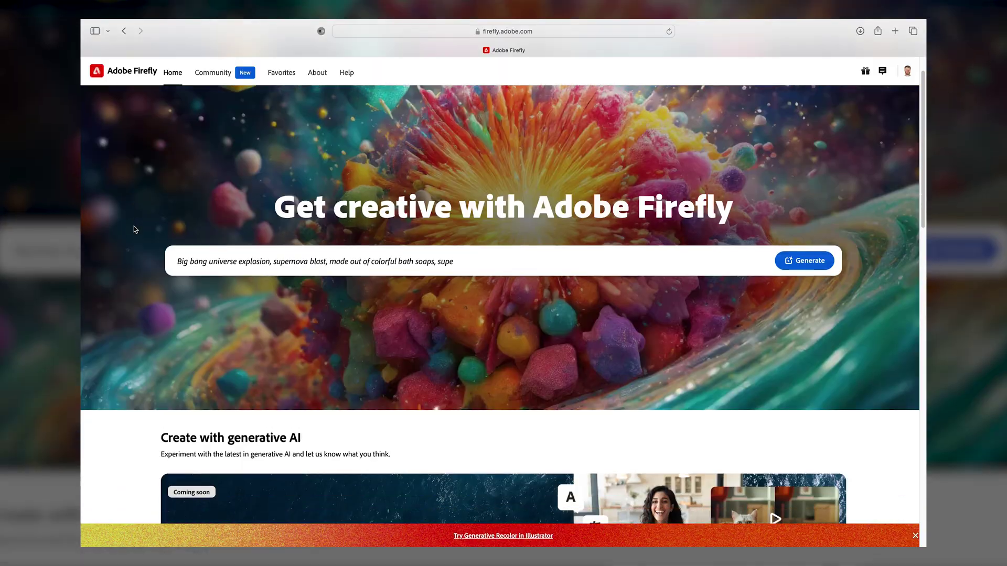
scroll(133, 227, down, 3)
scroll(133, 228, down, 3)
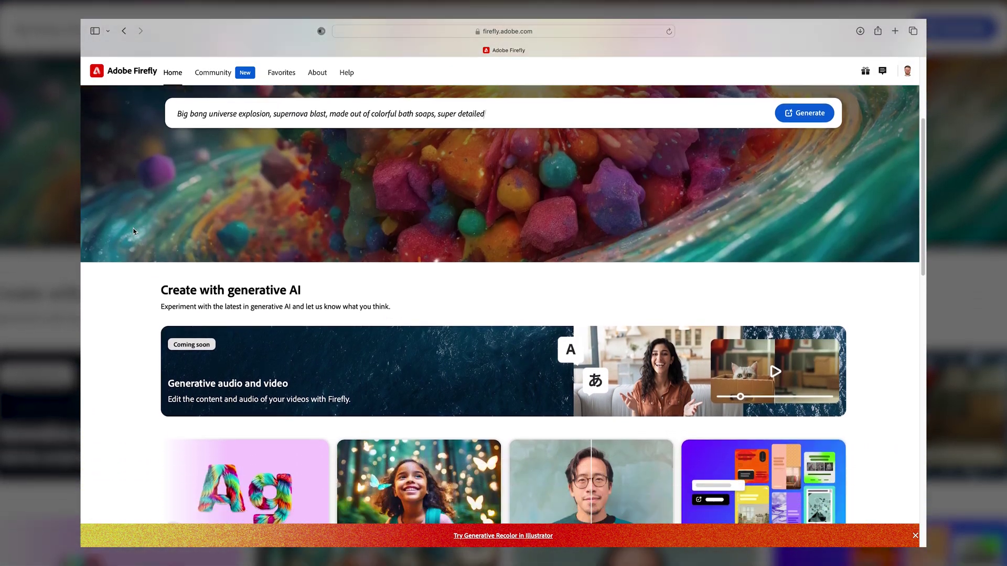
scroll(133, 228, down, 3)
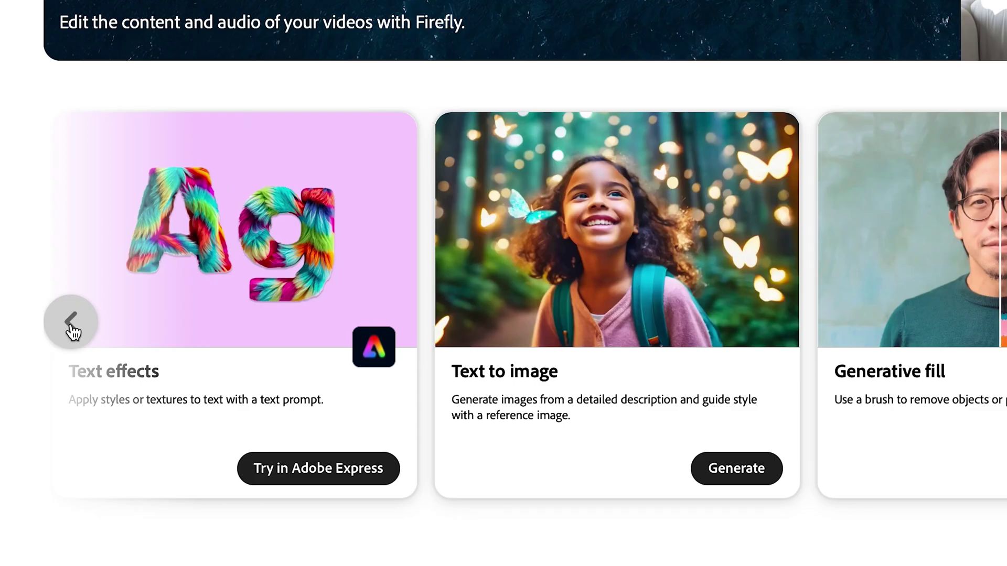
click(71, 328)
click(70, 328)
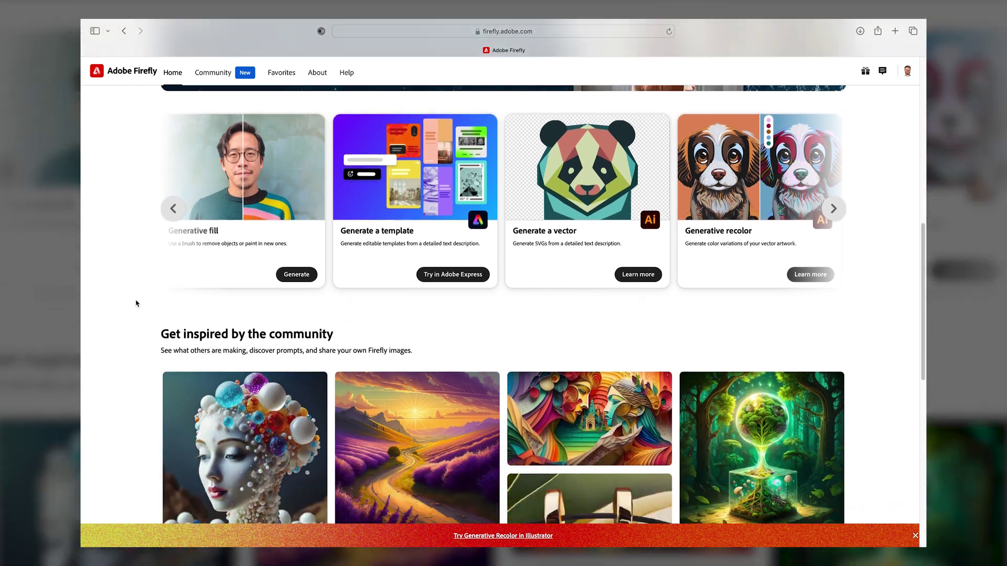
scroll(135, 314, down, 2)
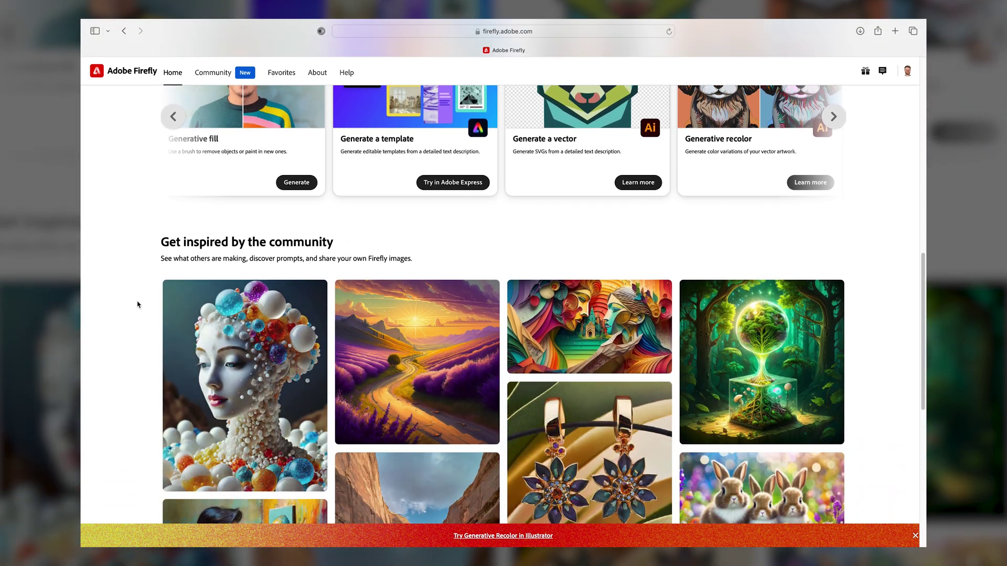
scroll(138, 308, down, 3)
scroll(138, 304, down, 2)
scroll(139, 305, down, 5)
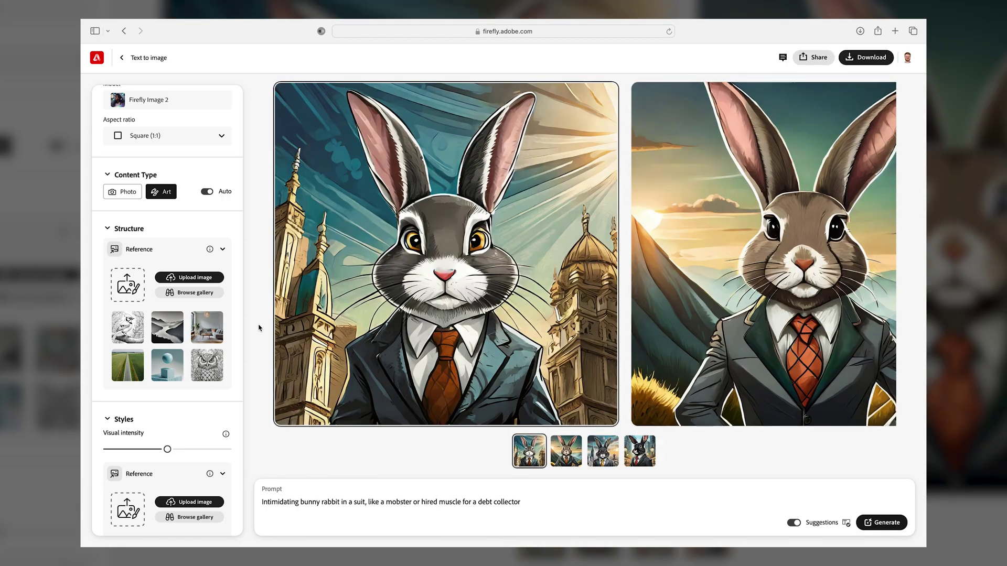
View the fourth bunny-in-a-suit image, regenerate the set, then browse Firefly's generative feature cards.
click(640, 449)
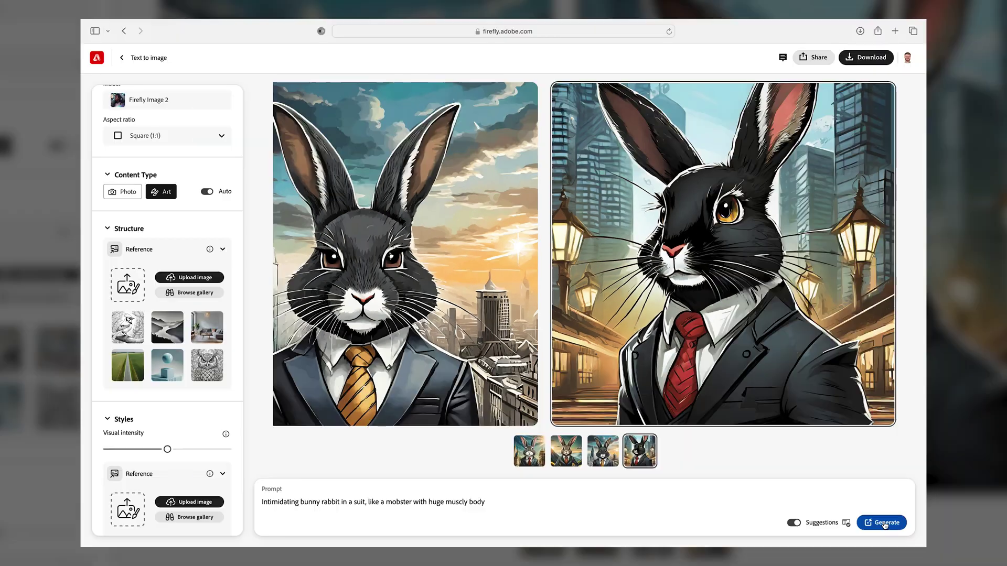
click(890, 523)
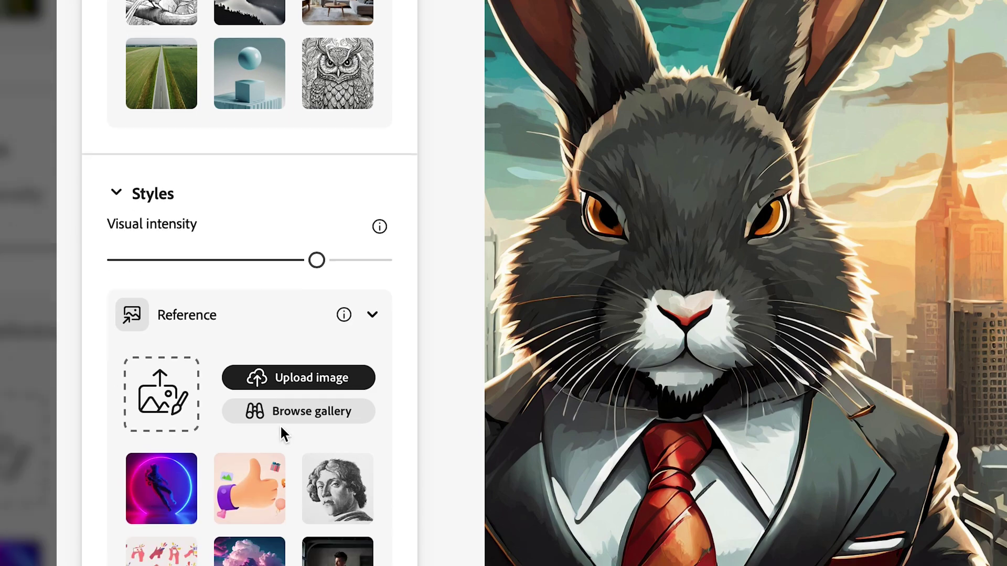
scroll(180, 522, down, 2)
scroll(294, 428, down, 3)
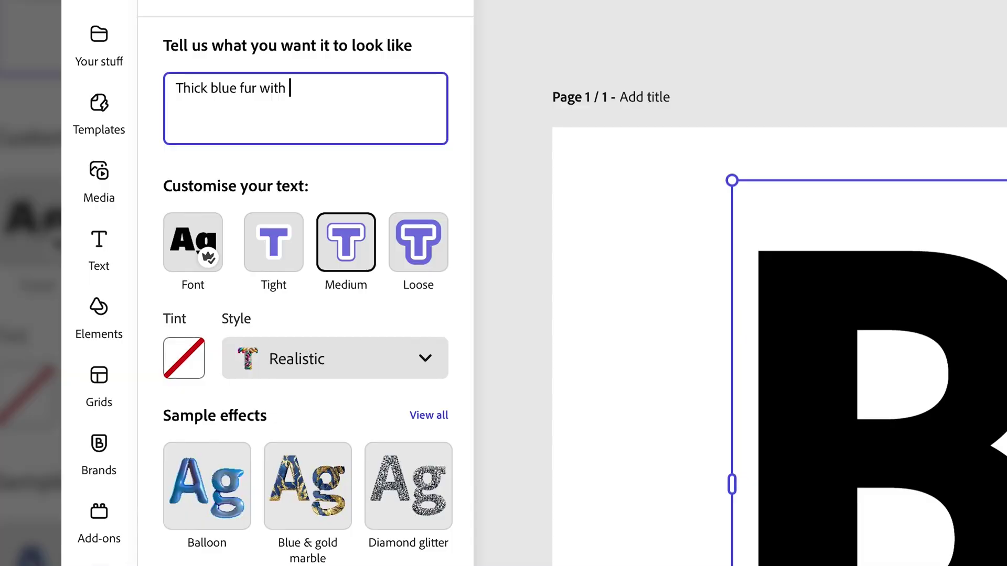
text(gh)
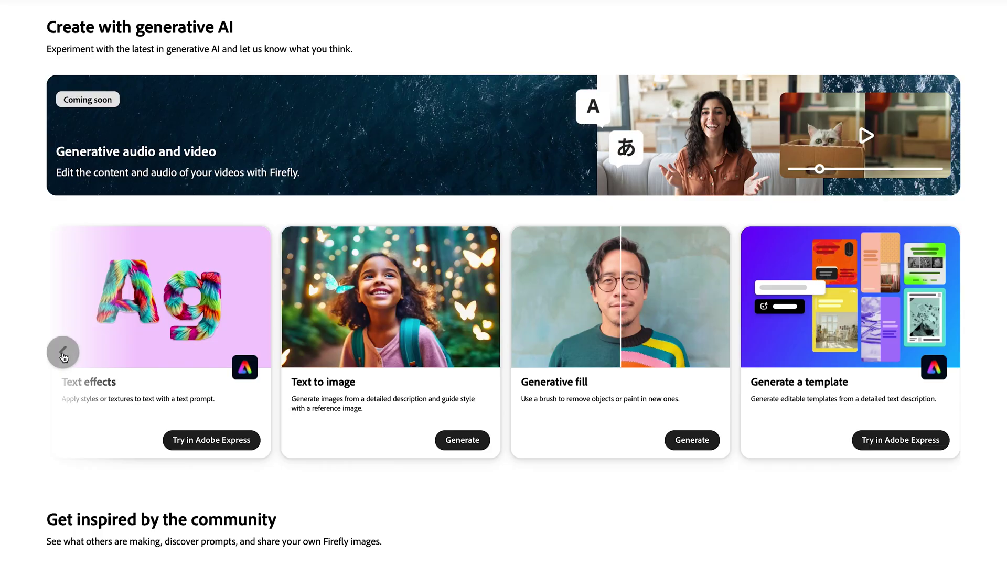
click(62, 352)
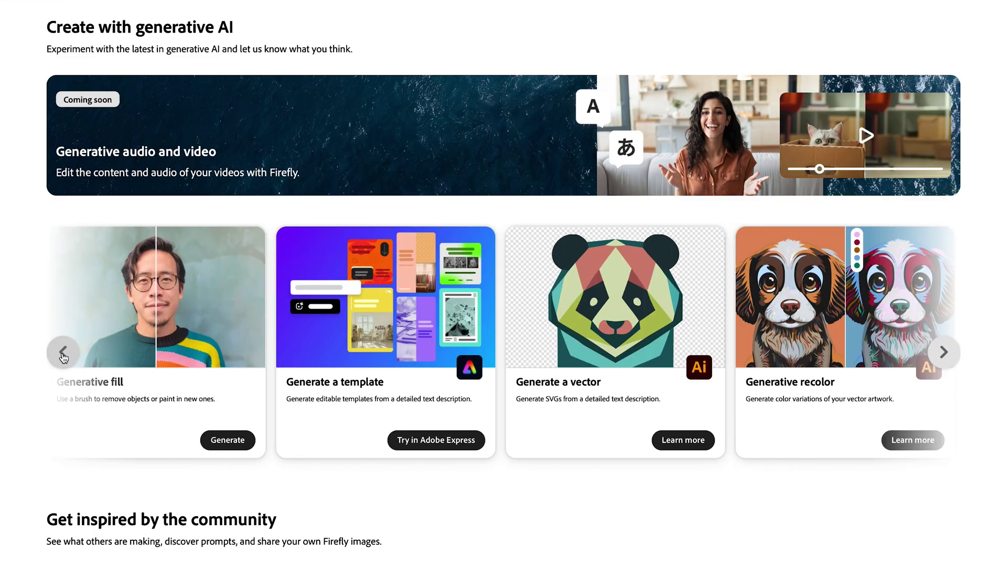
Browse Firefly's feature cards, then send the InDesign invite with message 'Completed doc for your approval'.
click(63, 352)
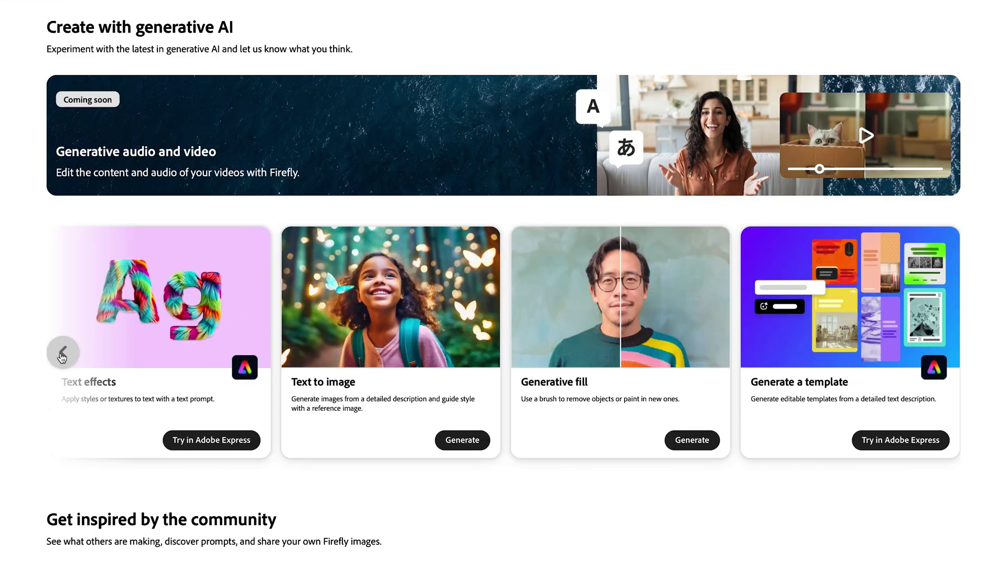
click(63, 352)
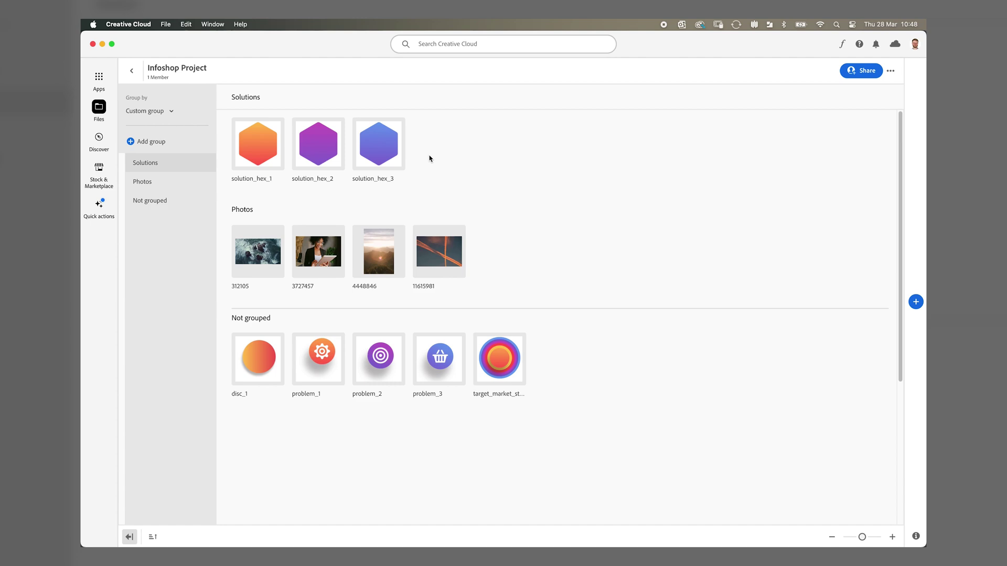
scroll(591, 208, down, 3)
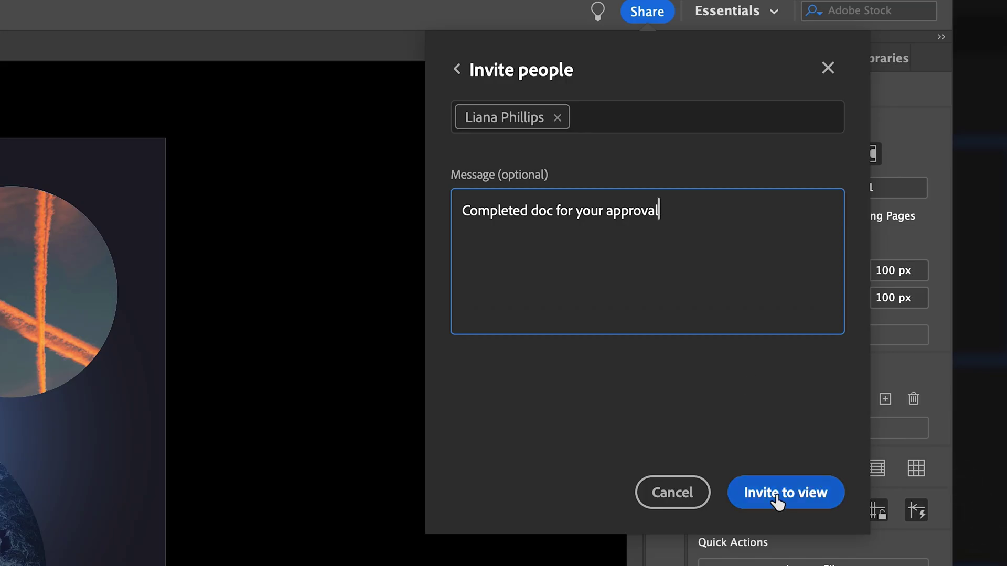
click(777, 501)
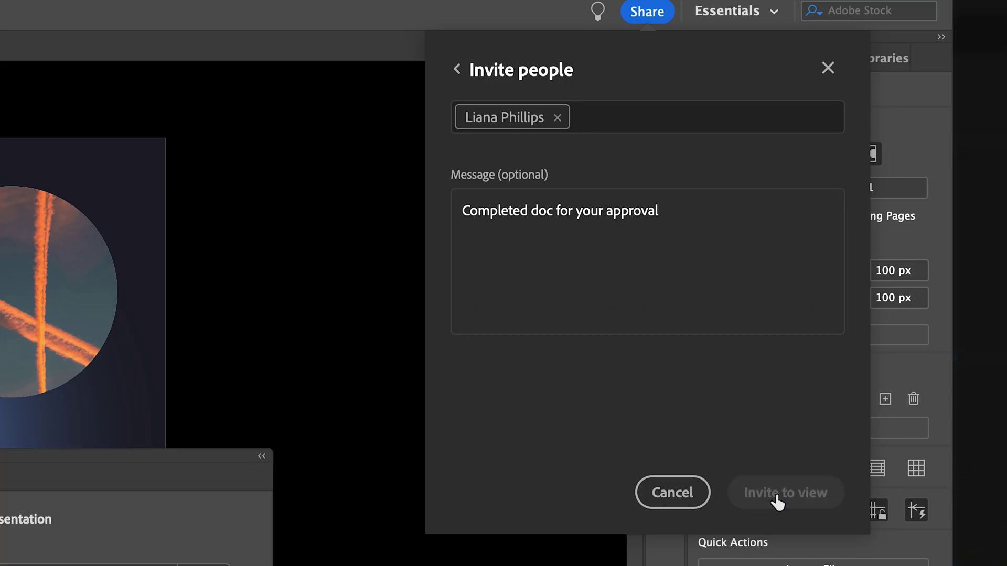